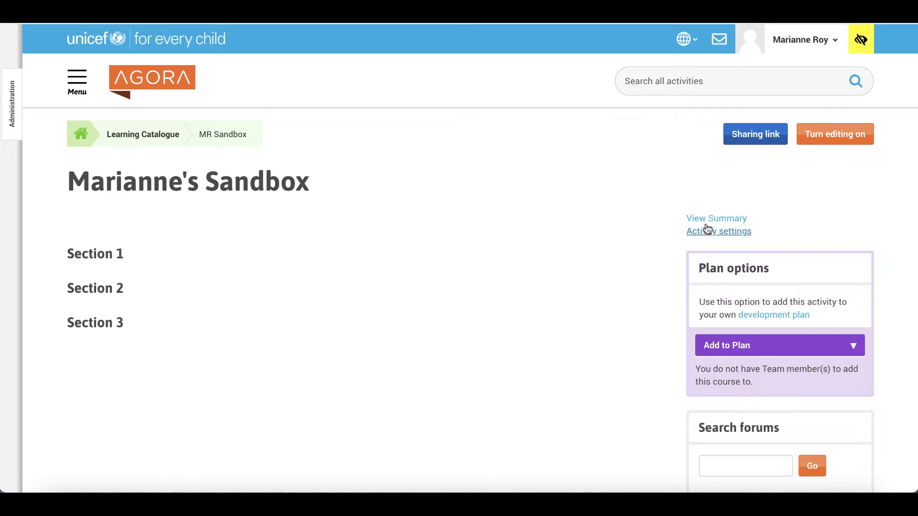
- Turn on course editing and add an Interactive Content component to the general section above Section 1
{"action": "left_click", "coordinate": [838, 145]}
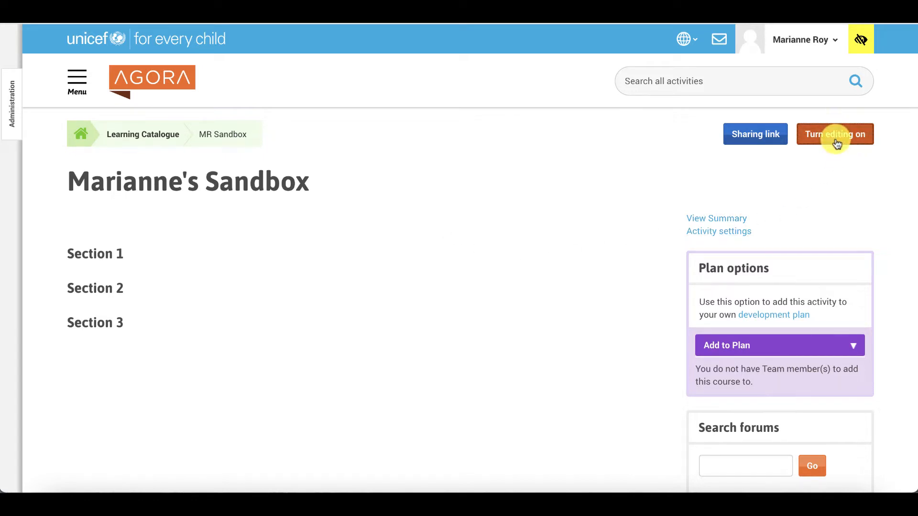
{"action": "scroll", "coordinate": [627, 219], "scroll_direction": "down", "scroll_amount": 4}
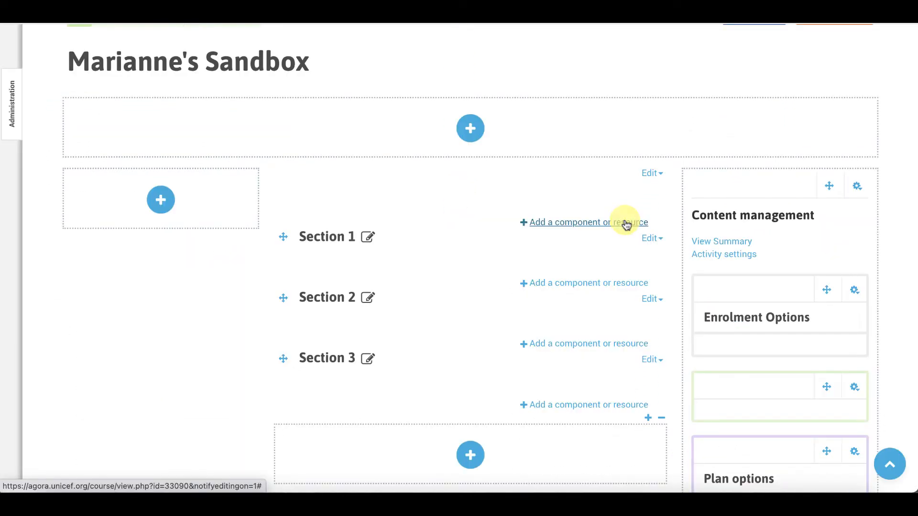
{"action": "left_click", "coordinate": [626, 223]}
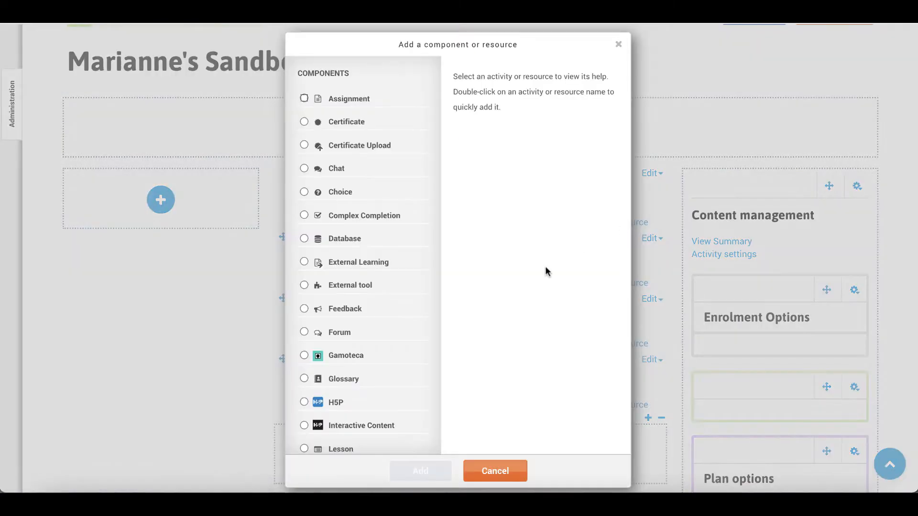
{"action": "scroll", "coordinate": [291, 335], "scroll_direction": "down", "scroll_amount": 4}
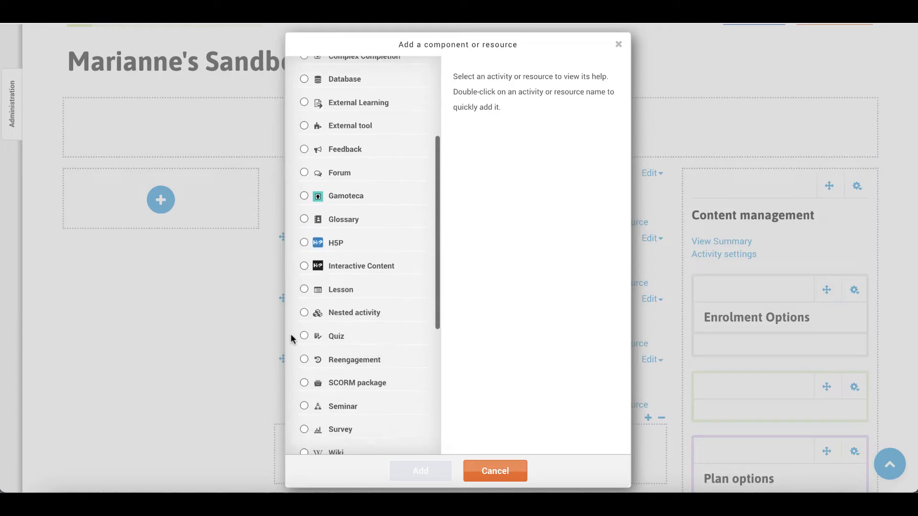
{"action": "scroll", "coordinate": [291, 334], "scroll_direction": "down", "scroll_amount": 2}
{"action": "scroll", "coordinate": [290, 335], "scroll_direction": "up", "scroll_amount": 3}
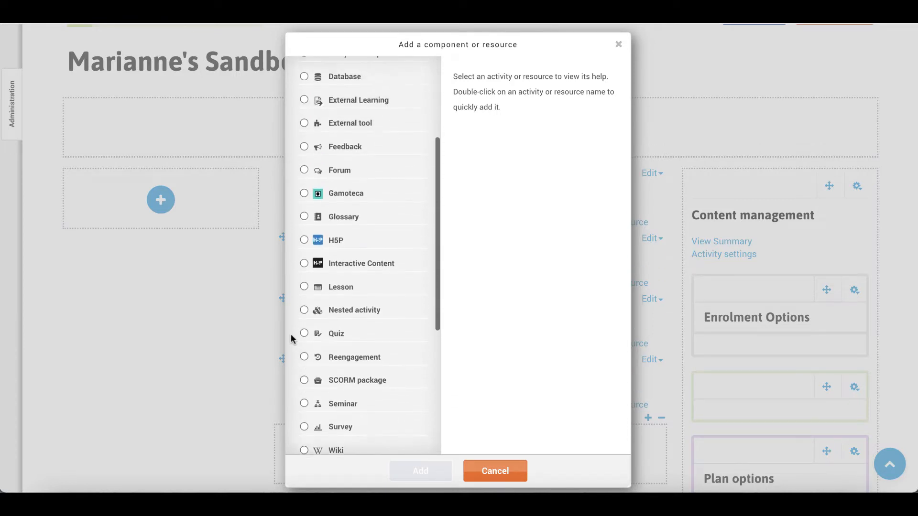
{"action": "double_click", "coordinate": [330, 265]}
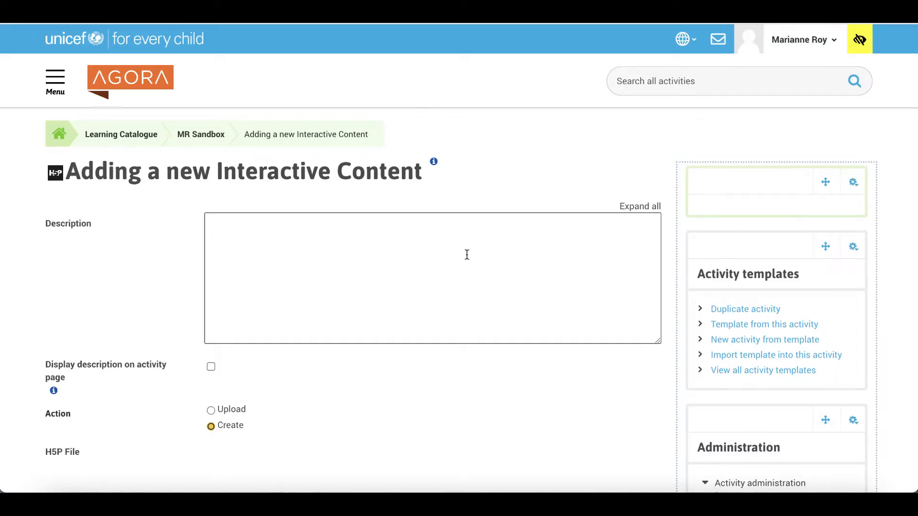
- Browse the H5P content types, view the details of Interactive Video and use it for the new activity
{"action": "scroll", "coordinate": [467, 254], "scroll_direction": "down", "scroll_amount": 6}
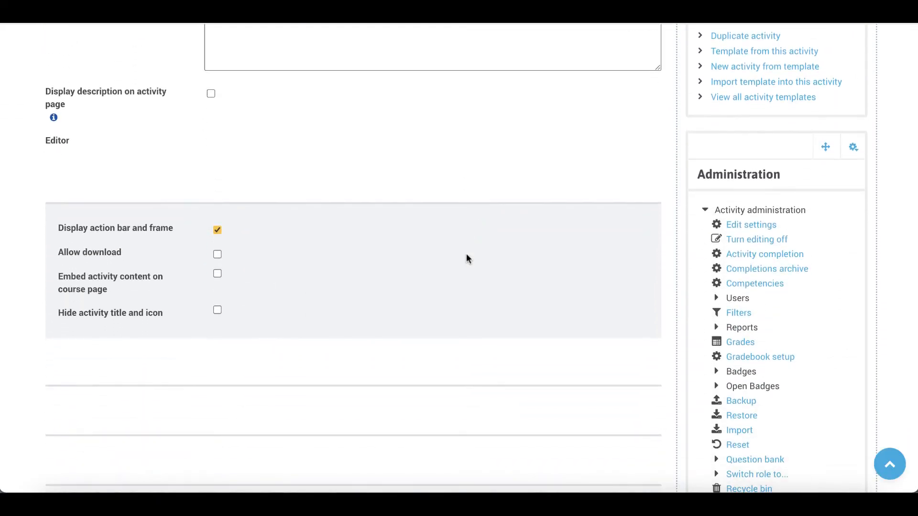
{"action": "scroll", "coordinate": [466, 254], "scroll_direction": "down", "scroll_amount": 3}
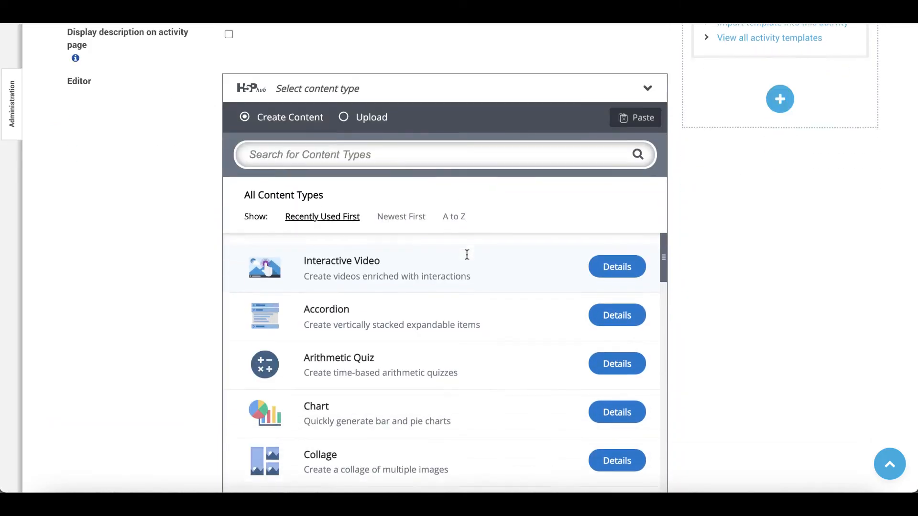
{"action": "scroll", "coordinate": [468, 259], "scroll_direction": "down", "scroll_amount": 7}
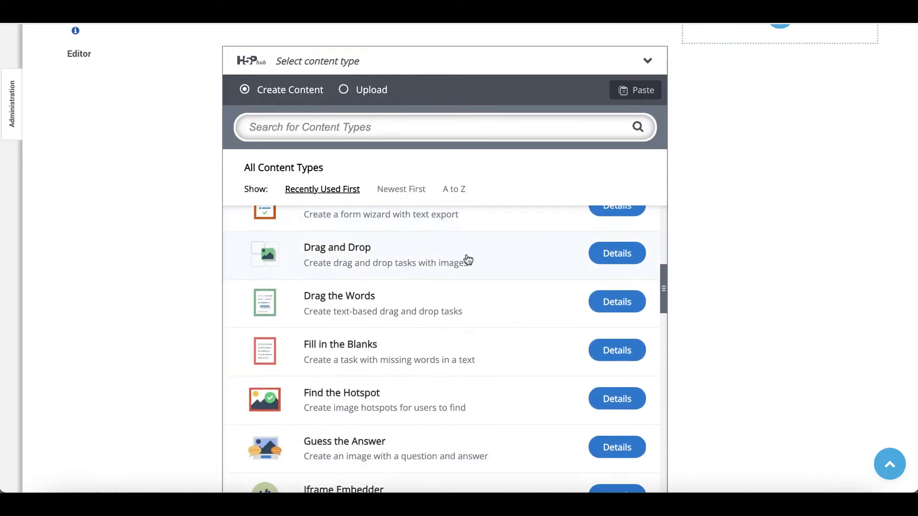
{"action": "scroll", "coordinate": [468, 259], "scroll_direction": "up", "scroll_amount": 9}
{"action": "scroll", "coordinate": [789, 313], "scroll_direction": "down", "scroll_amount": 1}
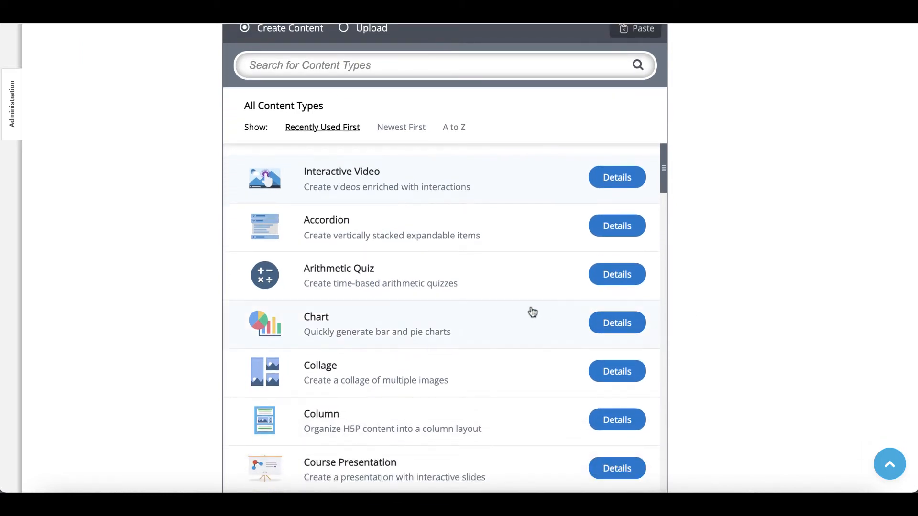
{"action": "left_click", "coordinate": [321, 68]}
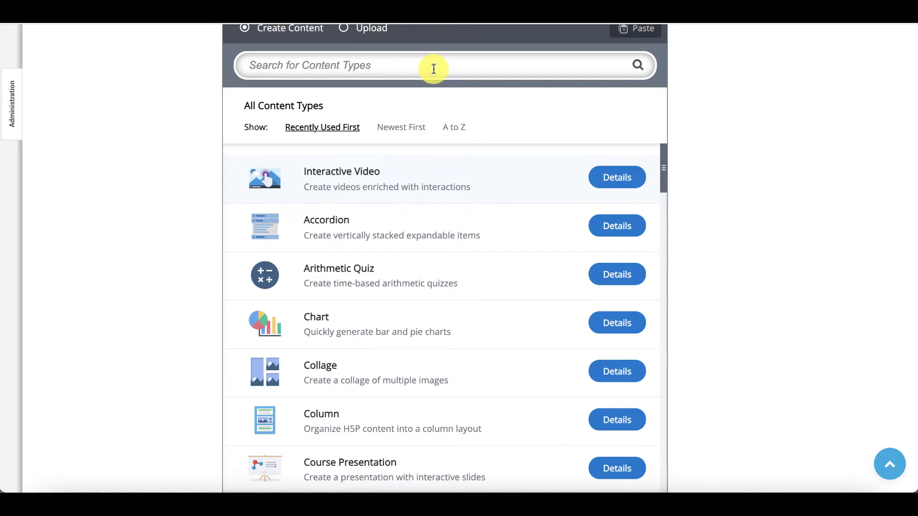
{"action": "left_click", "coordinate": [618, 185]}
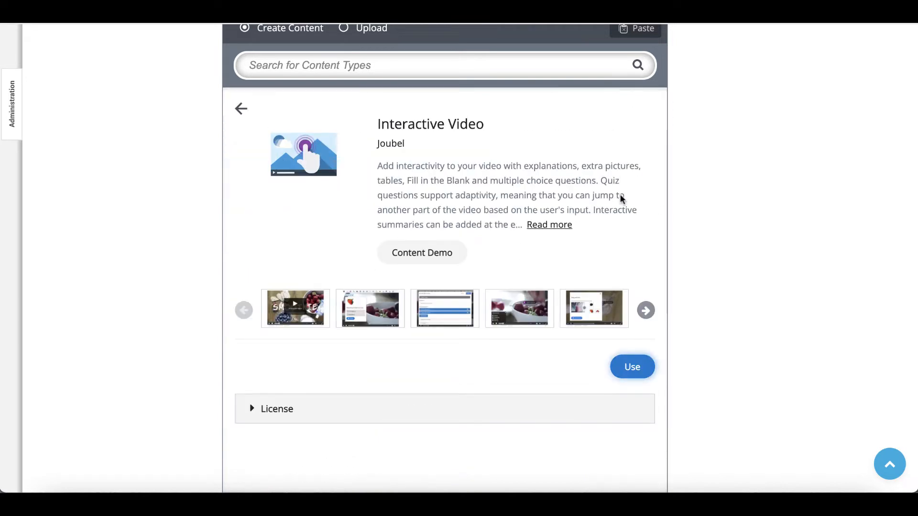
{"action": "left_click", "coordinate": [631, 367]}
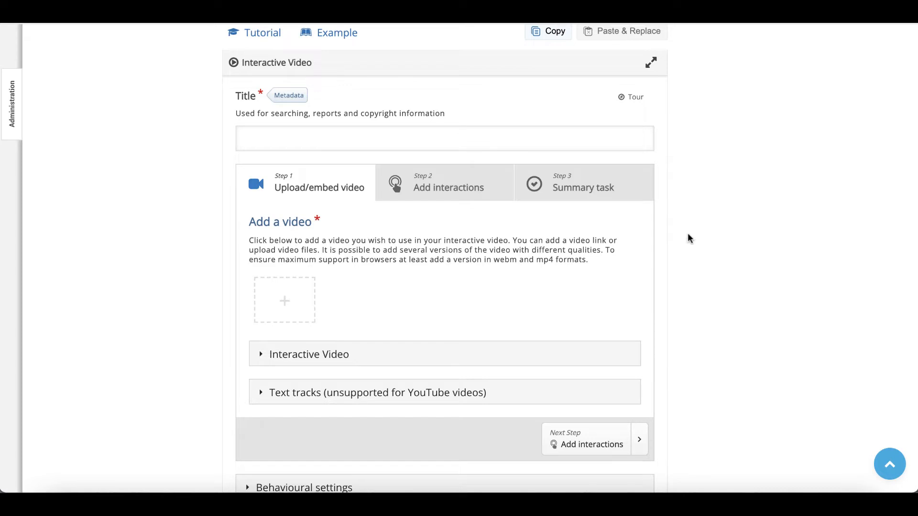
- Enter "Tutorial" as the title of the interactive video activity
{"action": "scroll", "coordinate": [550, 289], "scroll_direction": "down", "scroll_amount": 3}
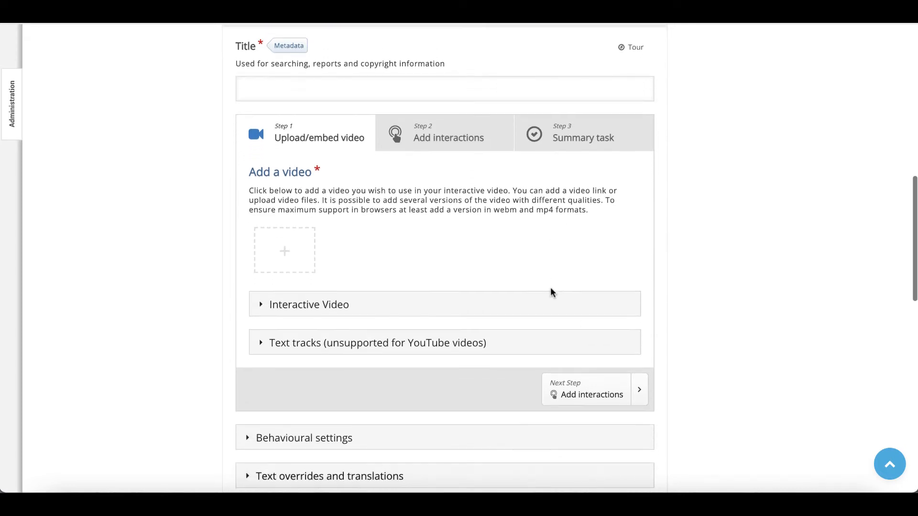
{"action": "scroll", "coordinate": [550, 290], "scroll_direction": "up", "scroll_amount": 1}
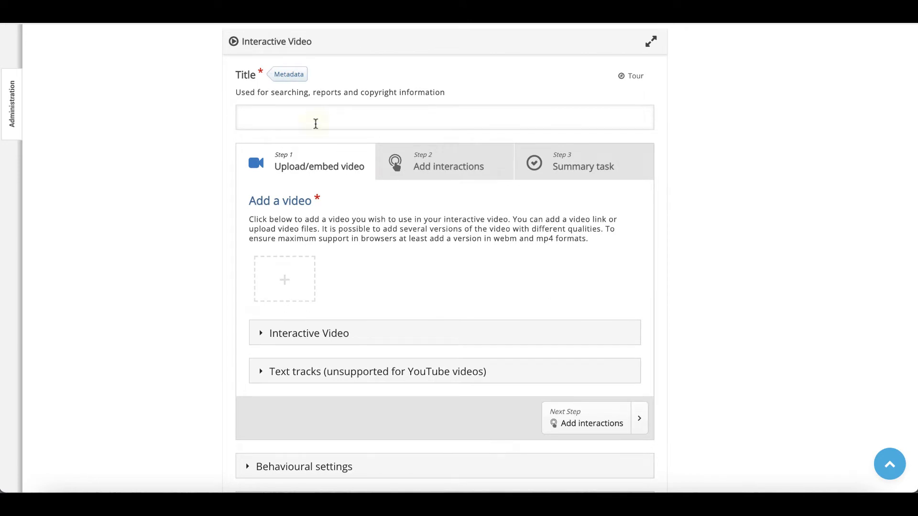
{"action": "left_click", "coordinate": [313, 123]}
{"action": "type", "text": "Tutorial"}
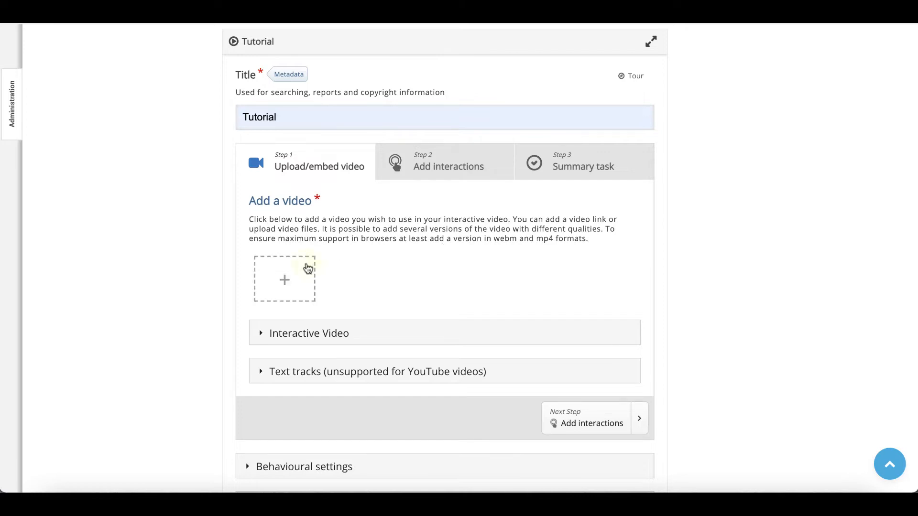
- Upload the file UN0392824.mp4 from the Downloads folder as the activity's video
{"action": "left_click", "coordinate": [300, 276]}
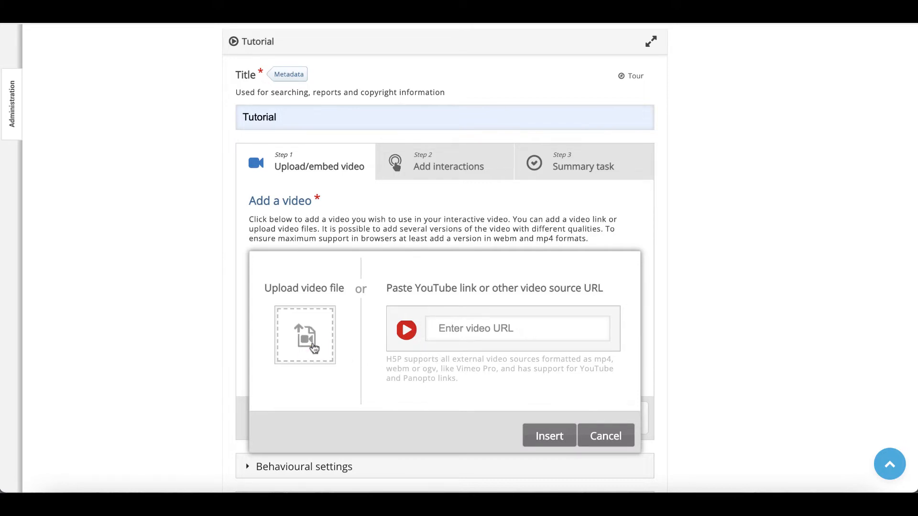
{"action": "left_click", "coordinate": [314, 349]}
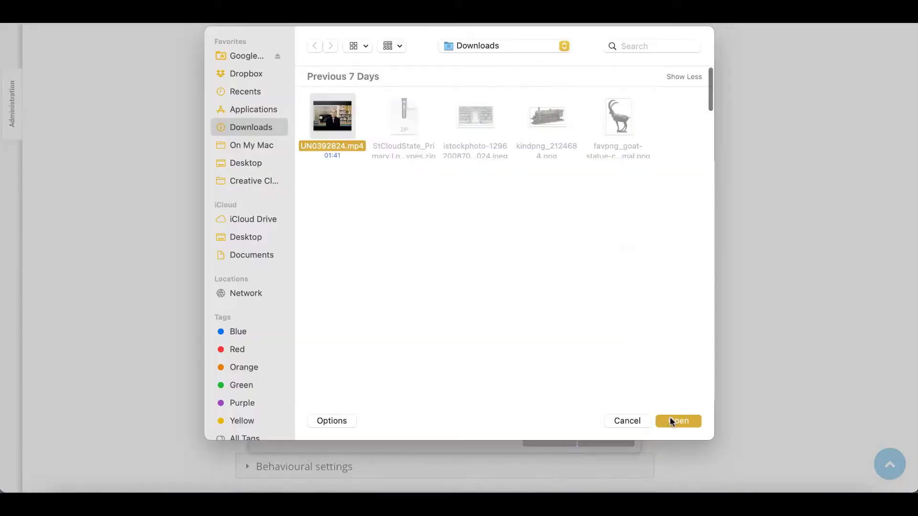
{"action": "left_click", "coordinate": [671, 422]}
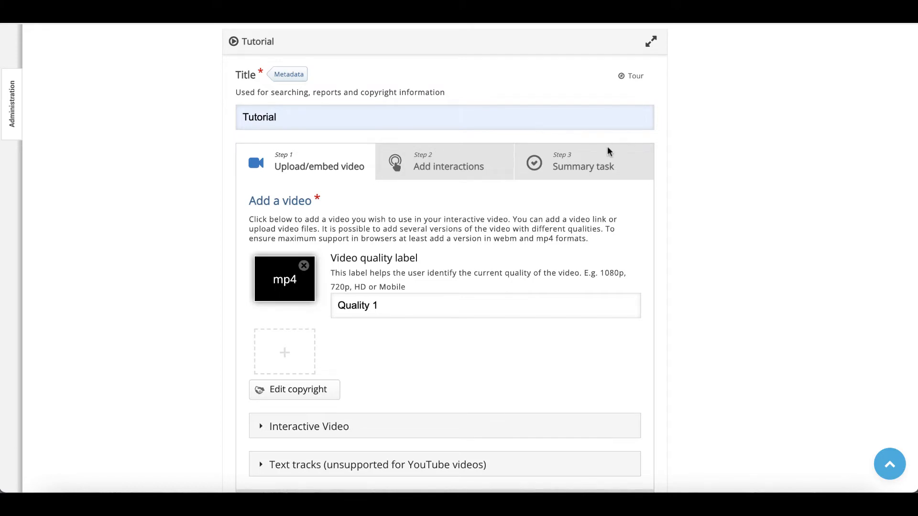
- Review the video's copyright fields for title, author, years, source and license, and close them without entering anything
{"action": "left_click", "coordinate": [320, 394]}
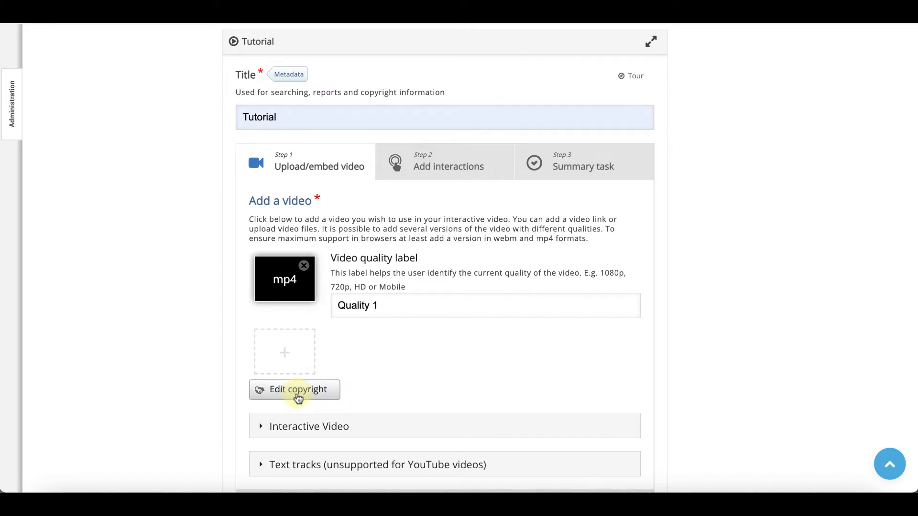
{"action": "scroll", "coordinate": [409, 398], "scroll_direction": "down", "scroll_amount": 1}
{"action": "scroll", "coordinate": [409, 398], "scroll_direction": "down", "scroll_amount": 4}
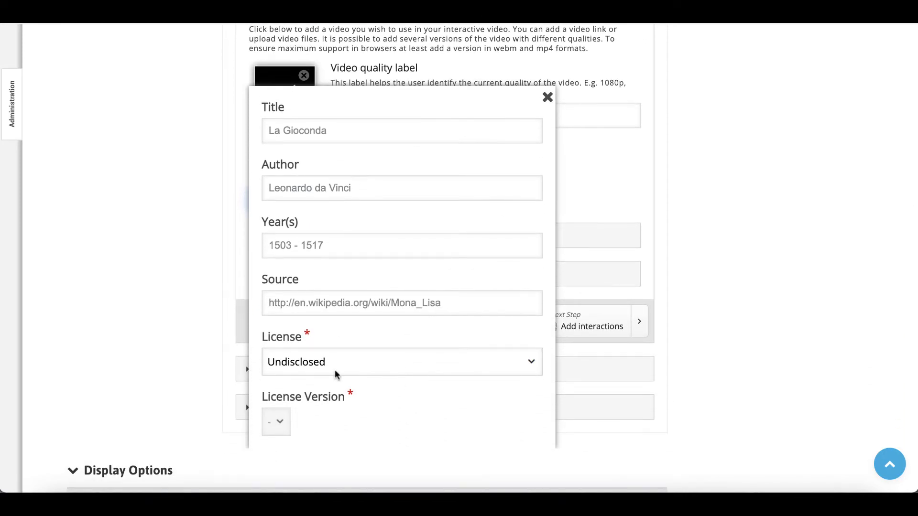
{"action": "scroll", "coordinate": [341, 425], "scroll_direction": "down", "scroll_amount": 1}
{"action": "scroll", "coordinate": [341, 424], "scroll_direction": "up", "scroll_amount": 1}
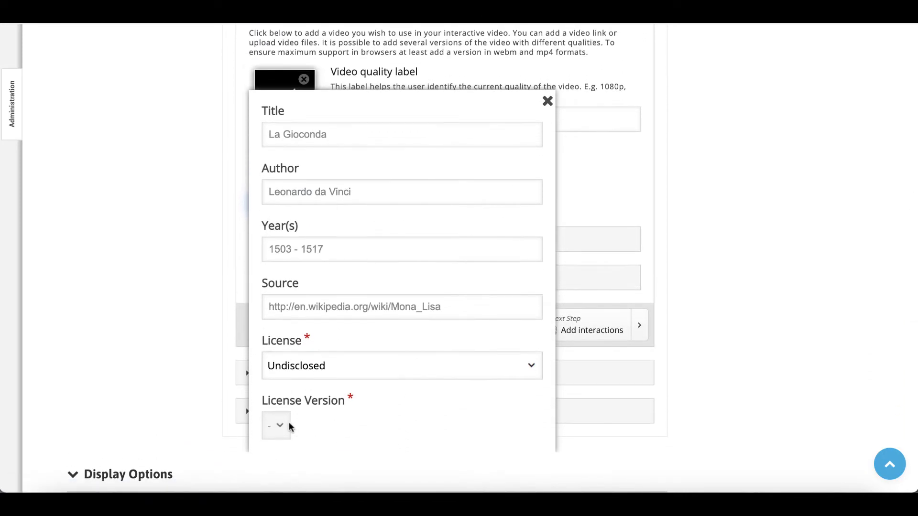
{"action": "scroll", "coordinate": [282, 421], "scroll_direction": "down", "scroll_amount": 1}
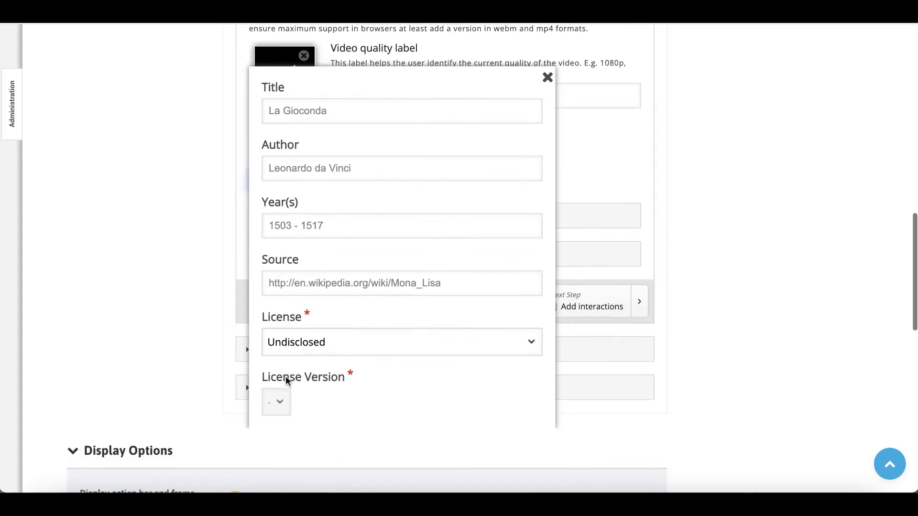
{"action": "left_click", "coordinate": [548, 75]}
{"action": "scroll", "coordinate": [487, 156], "scroll_direction": "up", "scroll_amount": 2}
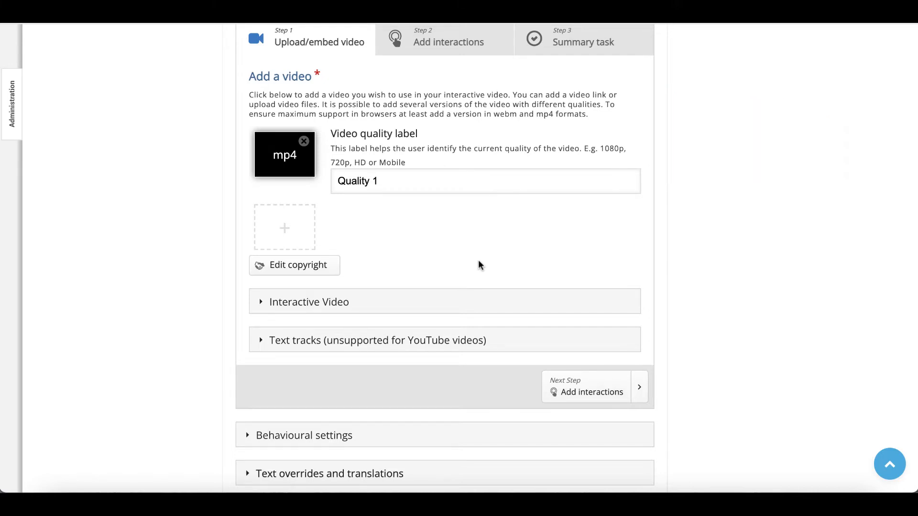
- Expand the Interactive Video settings and examine the start screen title, short description and poster image options
{"action": "scroll", "coordinate": [481, 266], "scroll_direction": "up", "scroll_amount": 1}
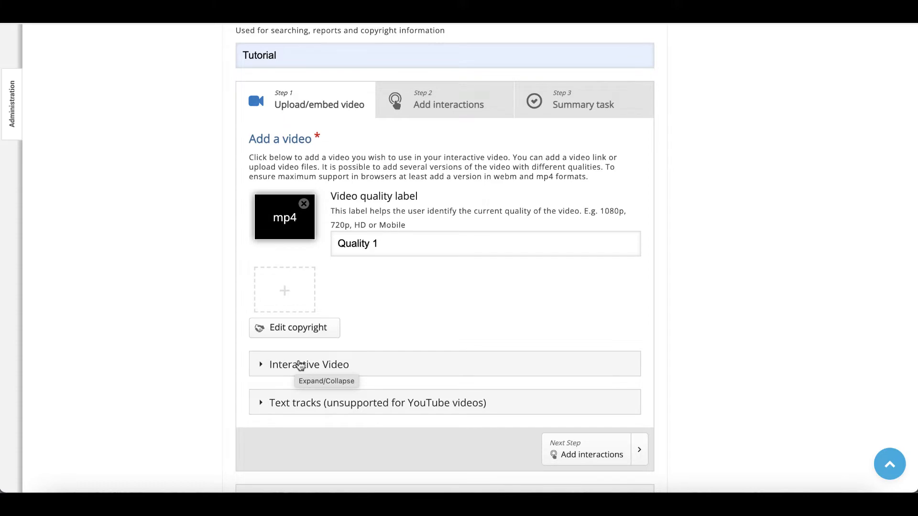
{"action": "left_click", "coordinate": [301, 366]}
{"action": "scroll", "coordinate": [300, 366], "scroll_direction": "down", "scroll_amount": 1}
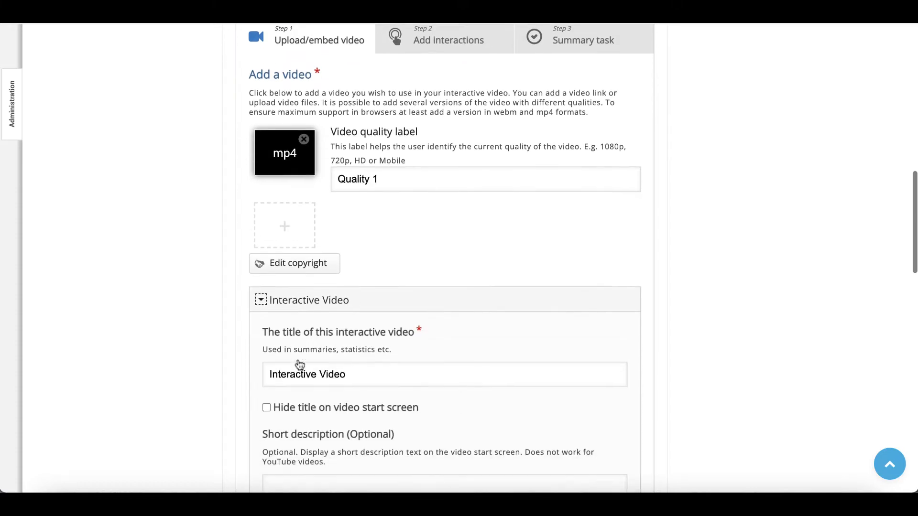
{"action": "scroll", "coordinate": [299, 365], "scroll_direction": "down", "scroll_amount": 2}
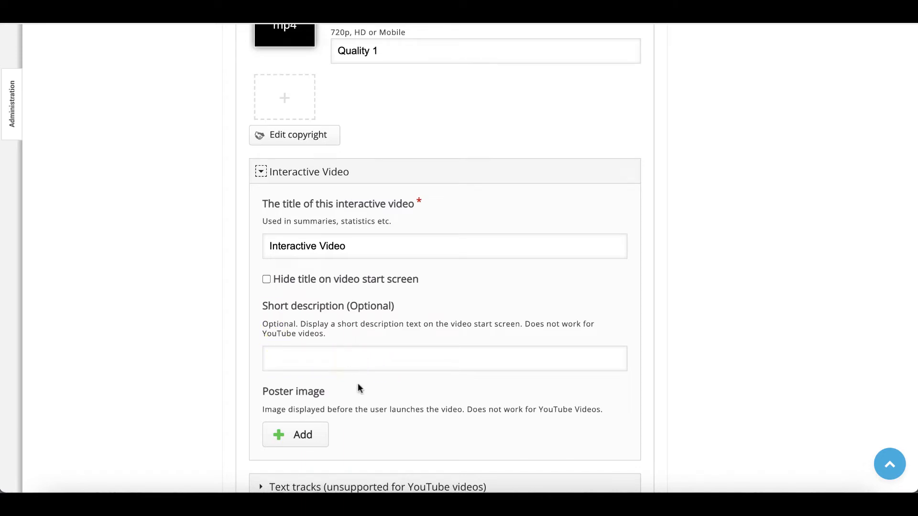
{"action": "scroll", "coordinate": [358, 385], "scroll_direction": "down", "scroll_amount": 1}
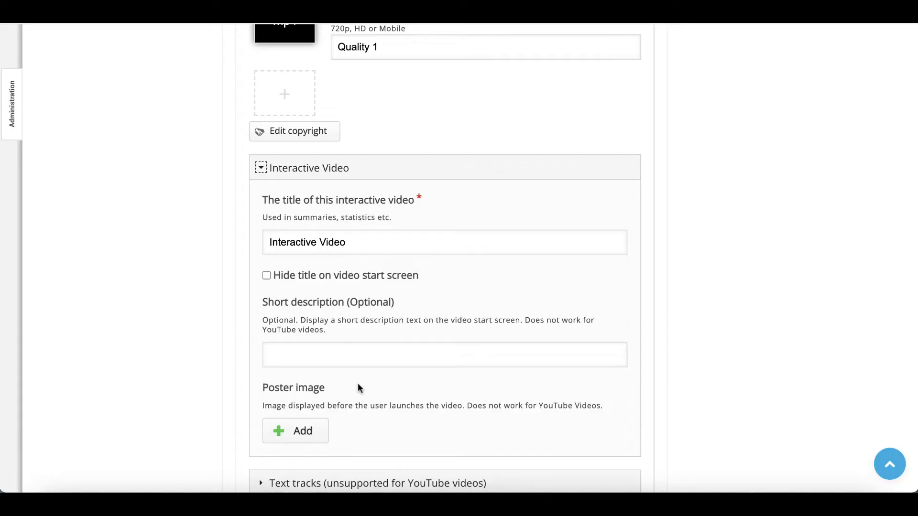
{"action": "scroll", "coordinate": [358, 388], "scroll_direction": "down", "scroll_amount": 3}
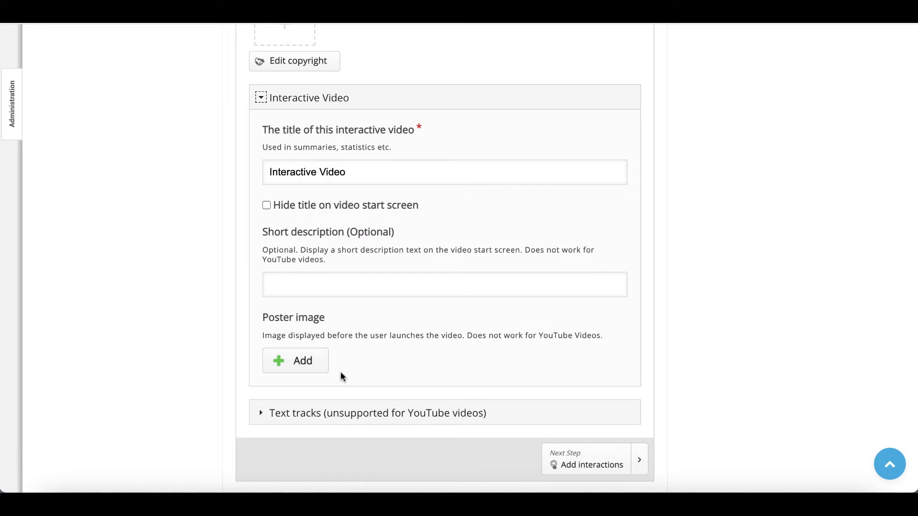
{"action": "scroll", "coordinate": [359, 309], "scroll_direction": "up", "scroll_amount": 5}
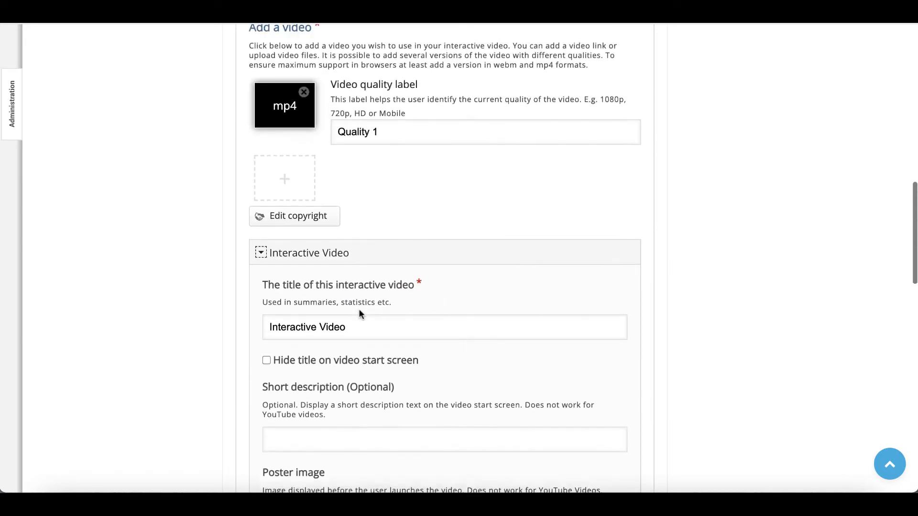
{"action": "scroll", "coordinate": [359, 314], "scroll_direction": "up", "scroll_amount": 1}
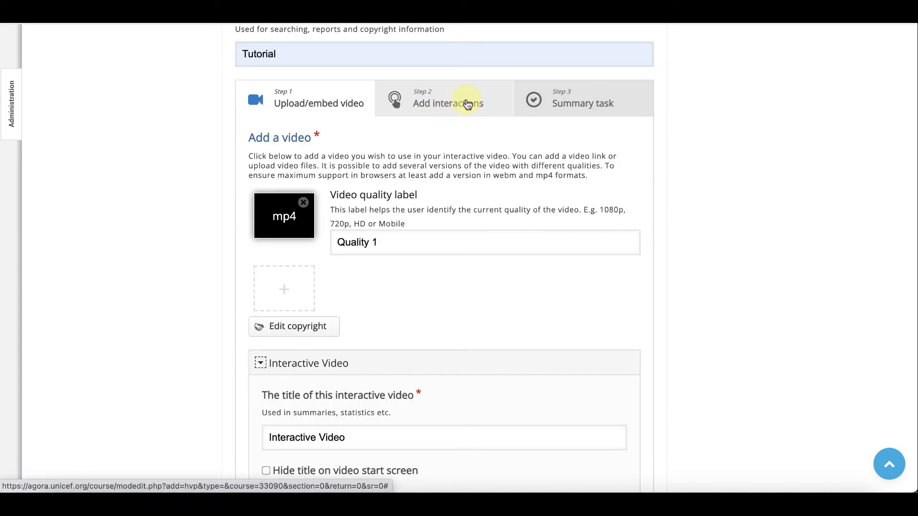
- Go to the Add interactions stage and place a Text interaction on the video at 0:25
{"action": "left_click", "coordinate": [466, 107]}
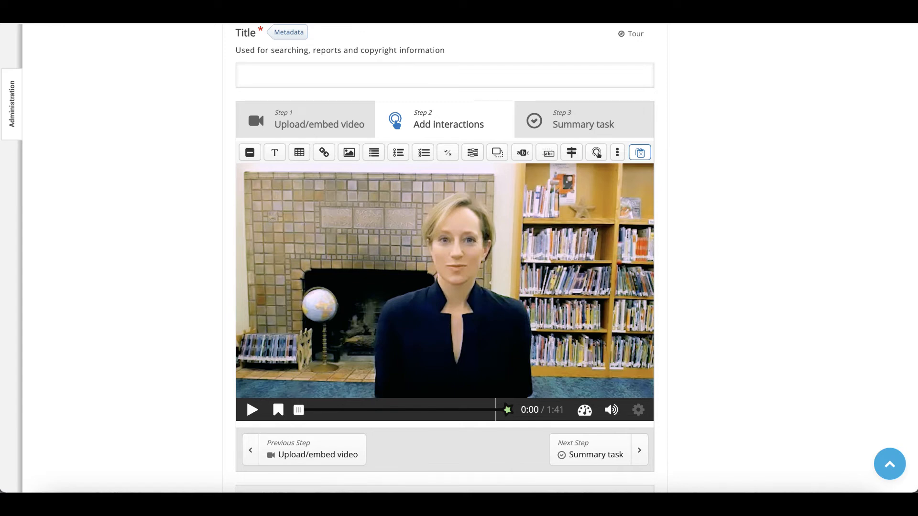
{"action": "scroll", "coordinate": [444, 258], "scroll_direction": "down", "scroll_amount": 1}
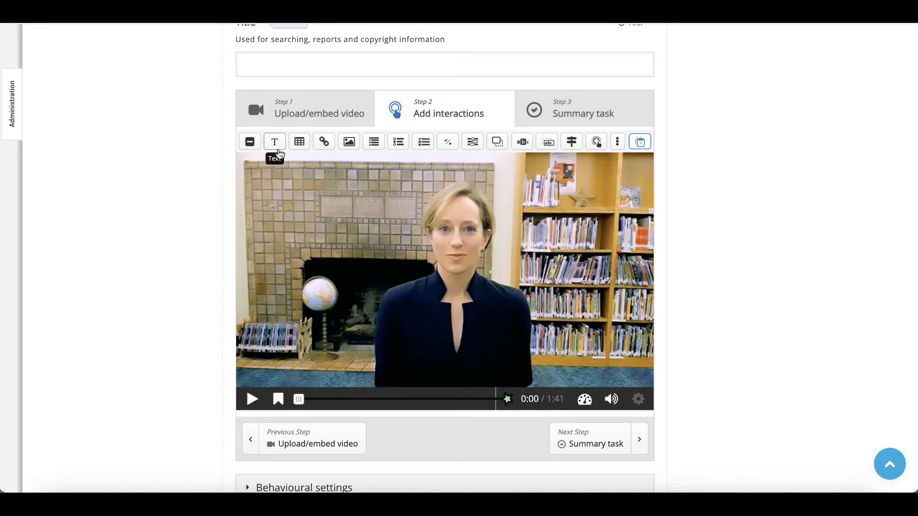
{"action": "scroll", "coordinate": [279, 153], "scroll_direction": "down", "scroll_amount": 2}
{"action": "left_click_drag", "start_coordinate": [300, 346], "coordinate": [349, 346]}
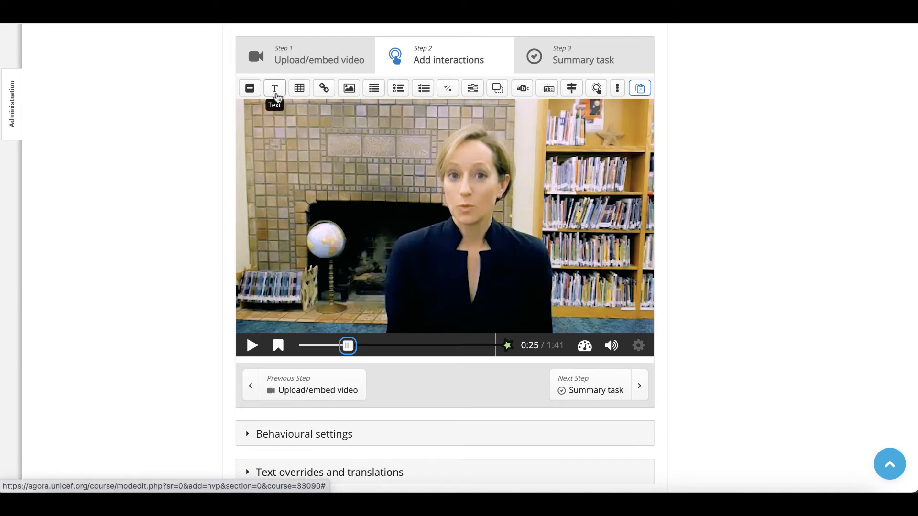
{"action": "left_click_drag", "start_coordinate": [277, 97], "coordinate": [276, 157]}
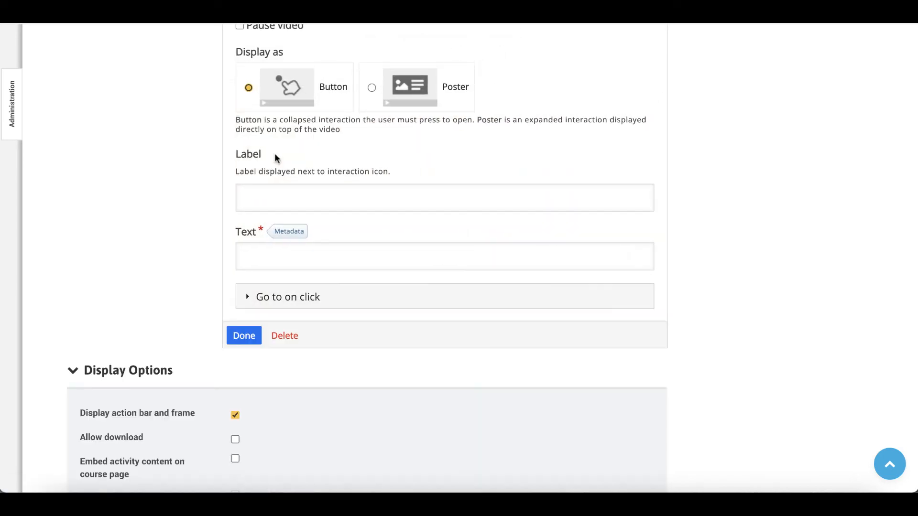
- Set the text interaction's display end time to 0:28.36 and enable Pause video
{"action": "scroll", "coordinate": [274, 153], "scroll_direction": "up", "scroll_amount": 3}
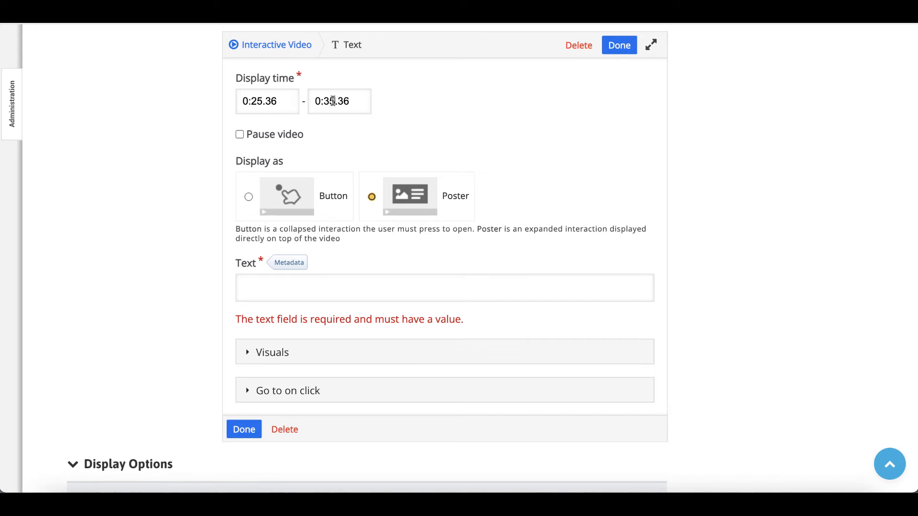
{"action": "key", "text": "BackSpace"}
{"action": "key", "text": "BackSpace"}
{"action": "type", "text": "28"}
{"action": "left_click", "coordinate": [241, 136]}
{"action": "scroll", "coordinate": [222, 200], "scroll_direction": "down", "scroll_amount": 1}
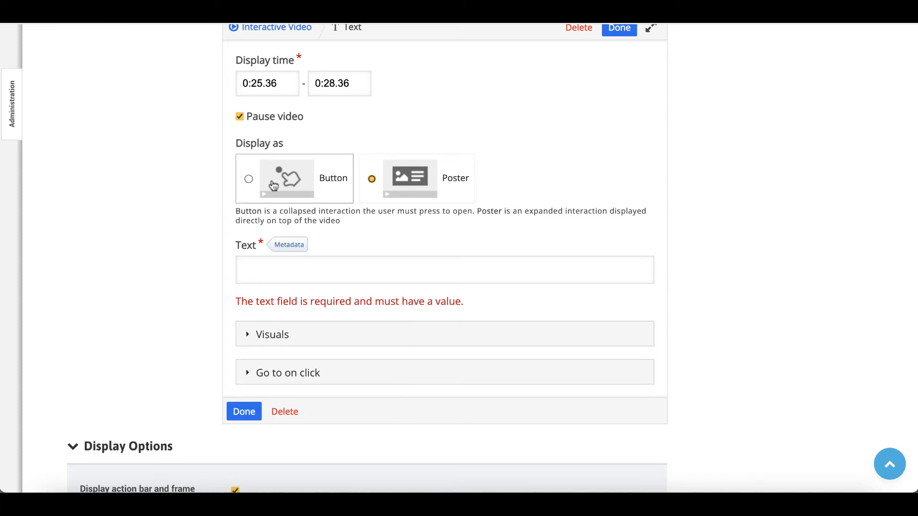
- Try the Button display option with its Label field, and return the text interaction to Poster
{"action": "left_click", "coordinate": [249, 181]}
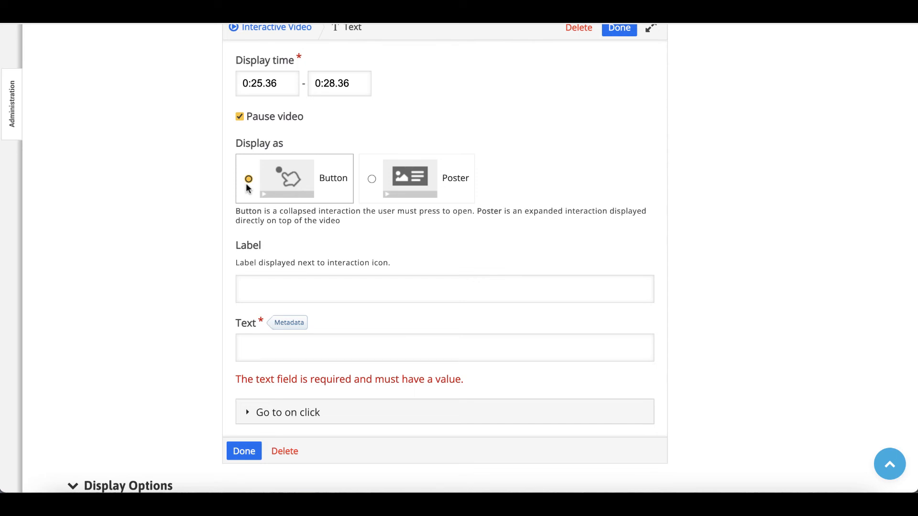
{"action": "left_click", "coordinate": [280, 297]}
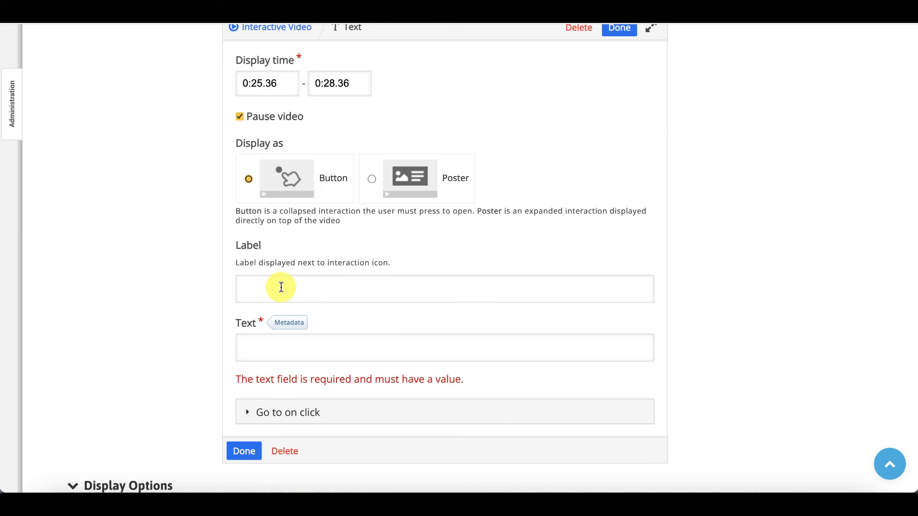
{"action": "left_click", "coordinate": [372, 183]}
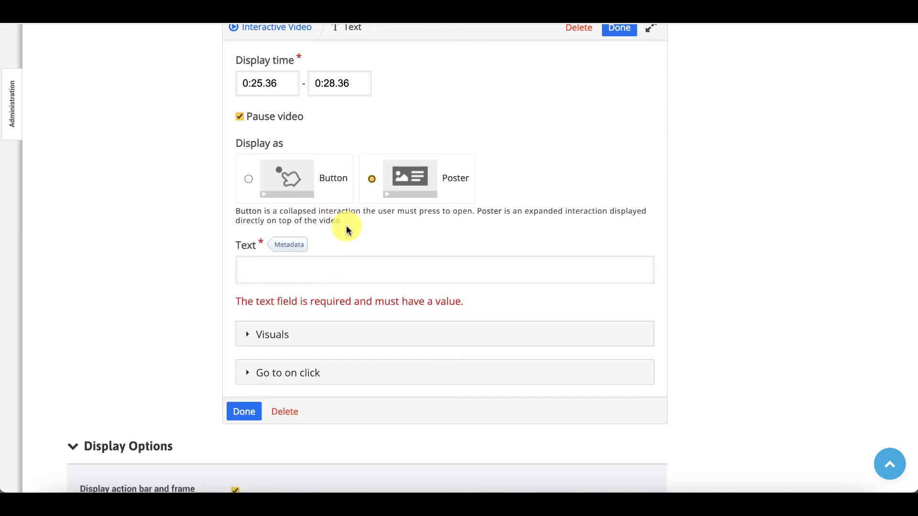
- Enter "Option 1: Make sure you've got good social support." as the text of the interaction
{"action": "left_click", "coordinate": [330, 273]}
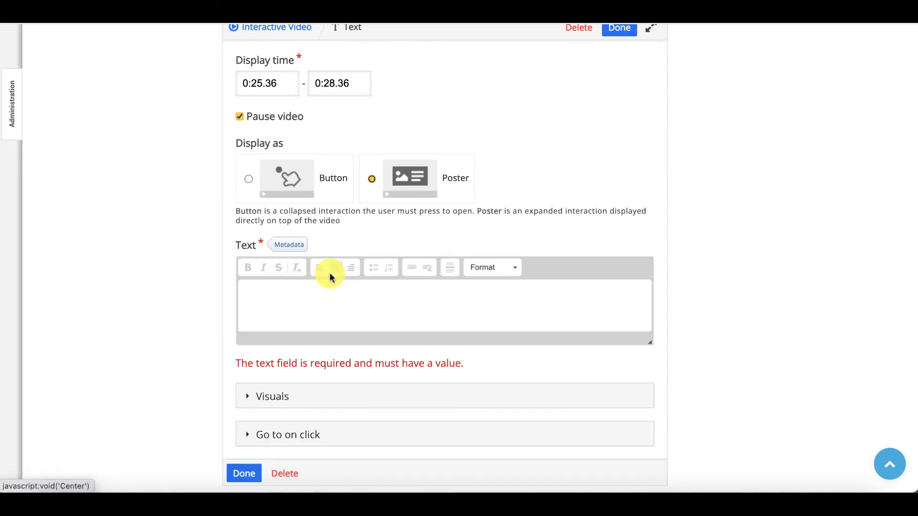
{"action": "left_click", "coordinate": [276, 325]}
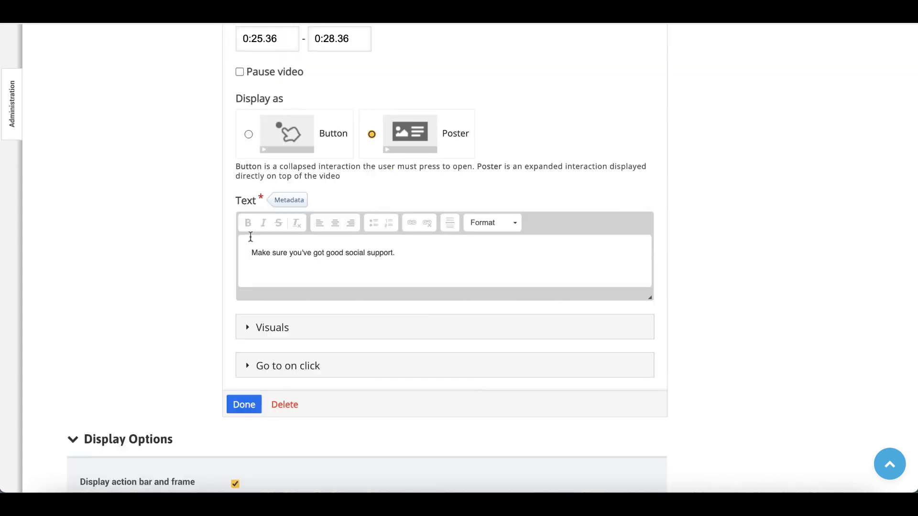
{"action": "left_click", "coordinate": [251, 250]}
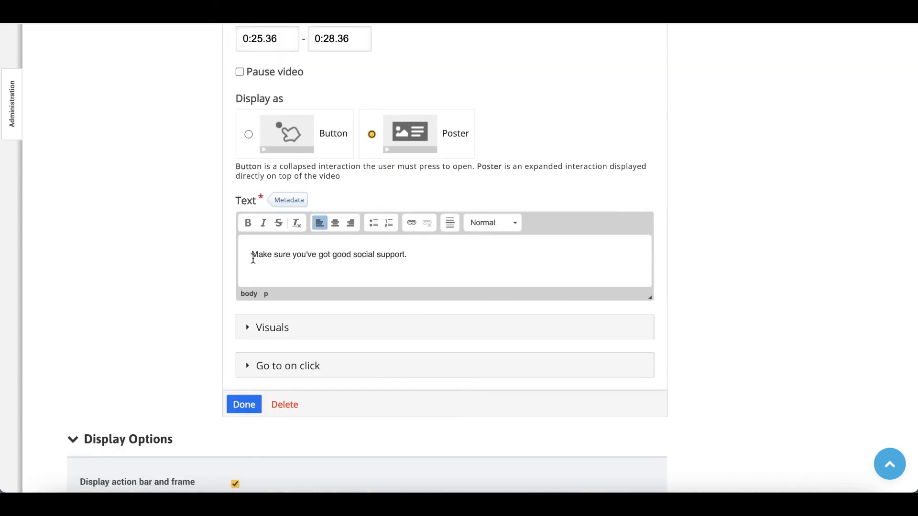
{"action": "type", "text": "Option 2"}
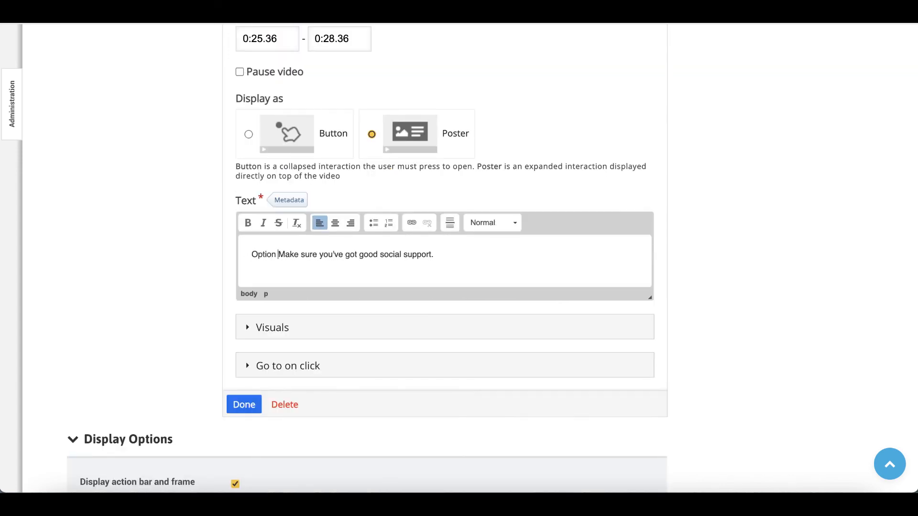
{"action": "key", "text": "BackSpace"}
{"action": "type", "text": "1:"}
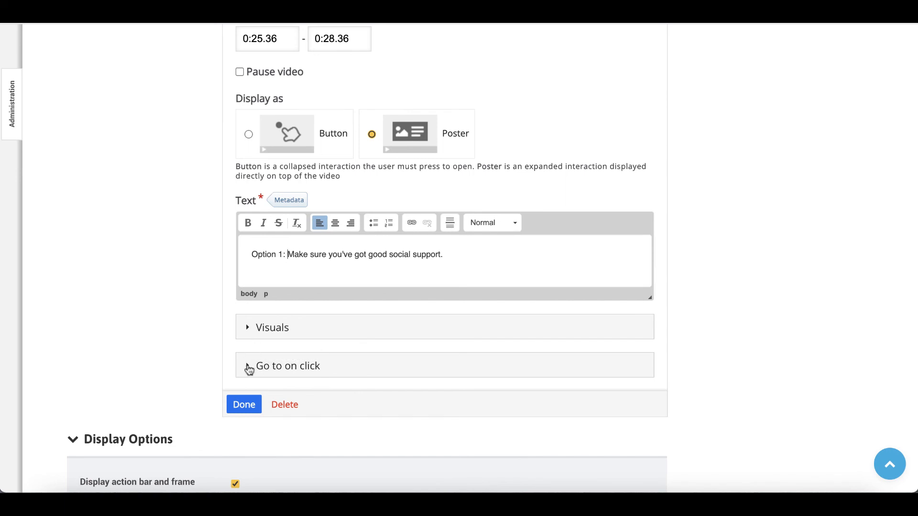
- Examine the text interaction's Visuals settings and the type choices under Go to on click, leaving them unset
{"action": "left_click", "coordinate": [248, 328]}
{"action": "scroll", "coordinate": [248, 333], "scroll_direction": "down", "scroll_amount": 2}
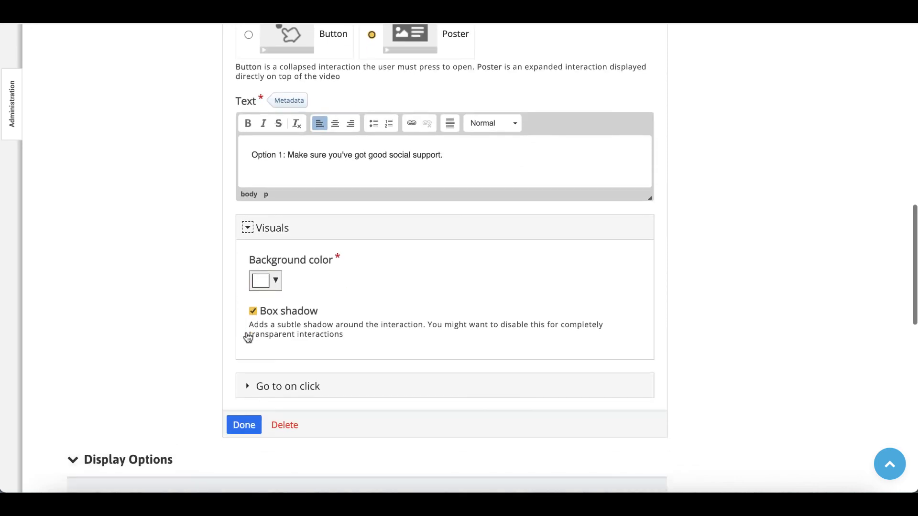
{"action": "left_click", "coordinate": [244, 387]}
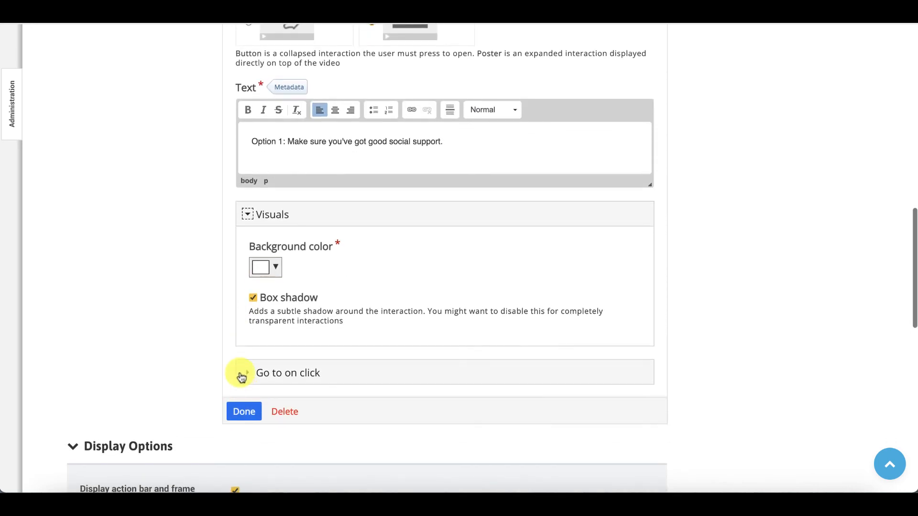
{"action": "scroll", "coordinate": [243, 377], "scroll_direction": "down", "scroll_amount": 3}
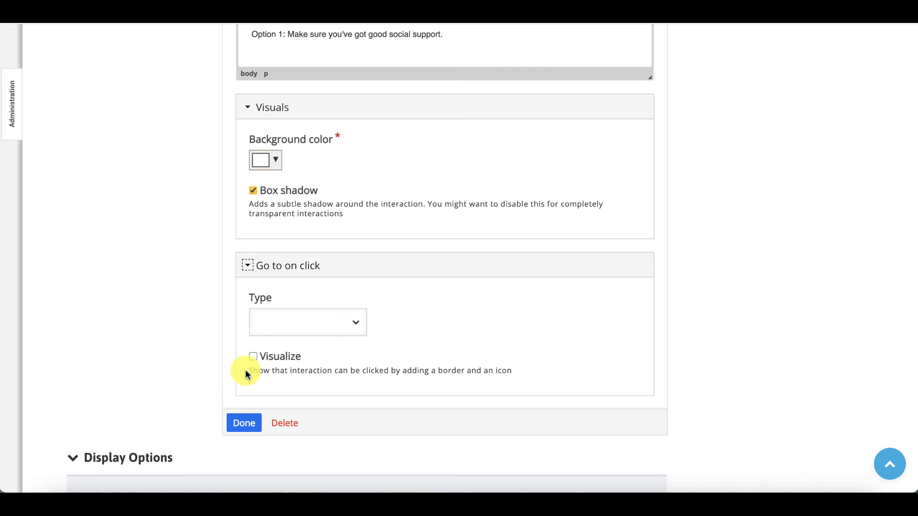
{"action": "left_click", "coordinate": [311, 322]}
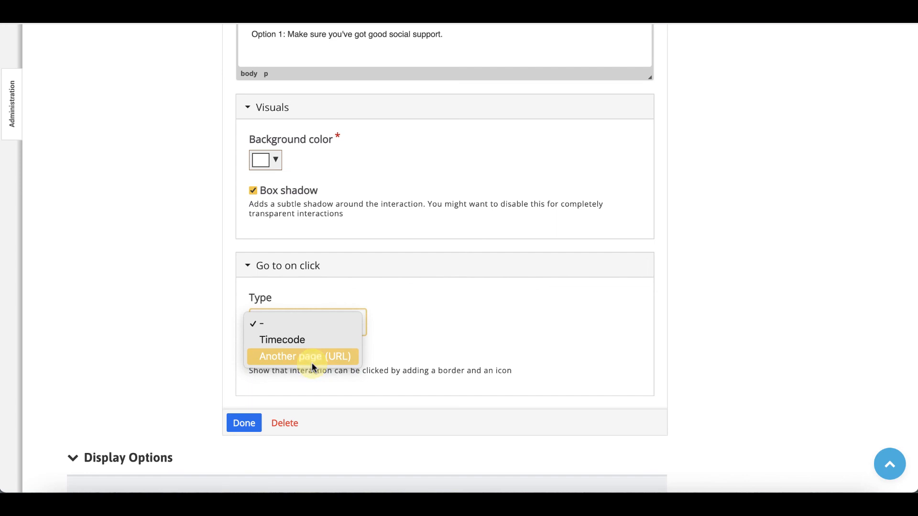
{"action": "left_click", "coordinate": [434, 338]}
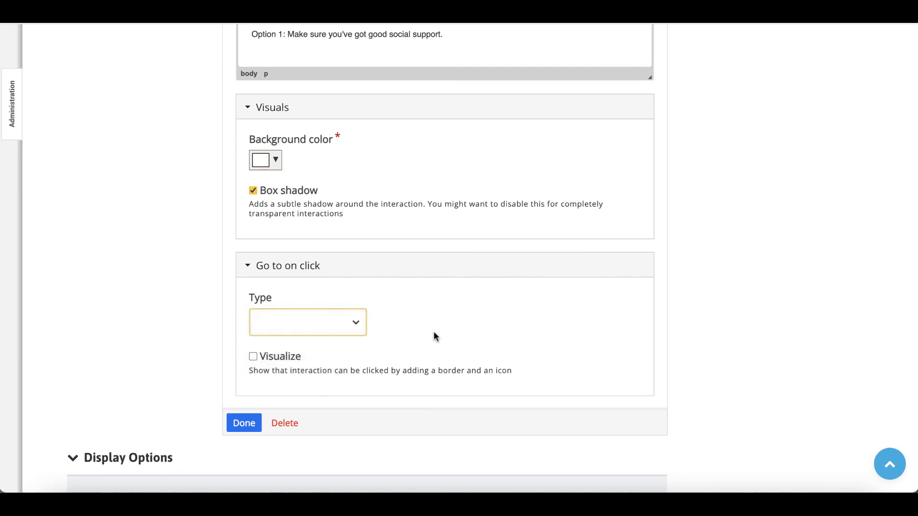
- Save the text interaction and select its text box on the video to show its editing options
{"action": "left_click", "coordinate": [233, 427]}
{"action": "left_click", "coordinate": [233, 427]}
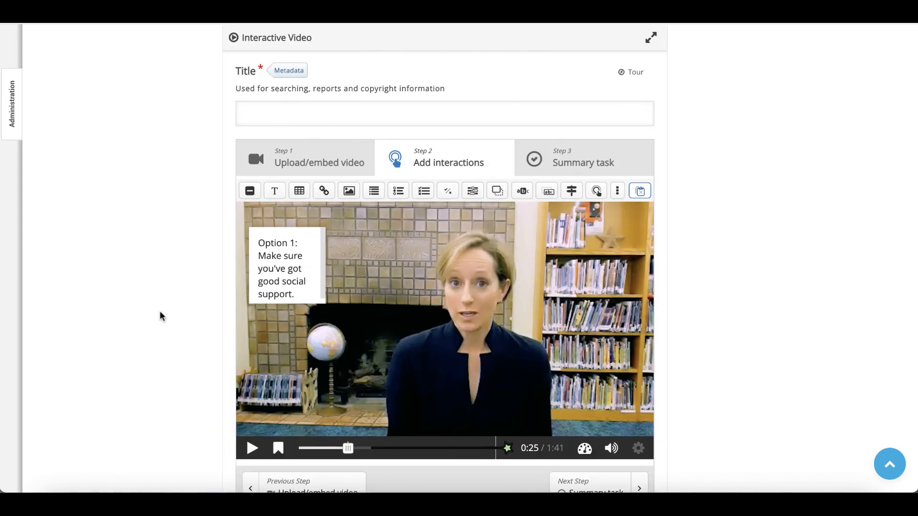
{"action": "left_click", "coordinate": [307, 279]}
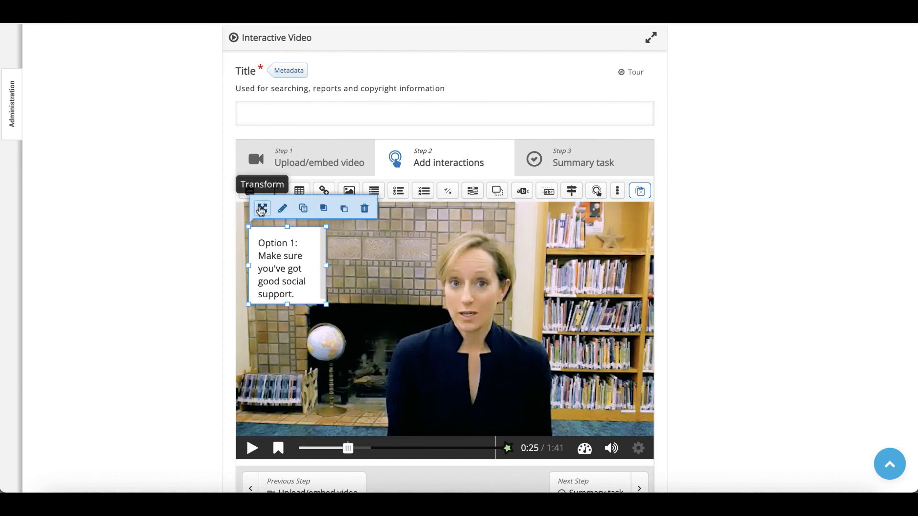